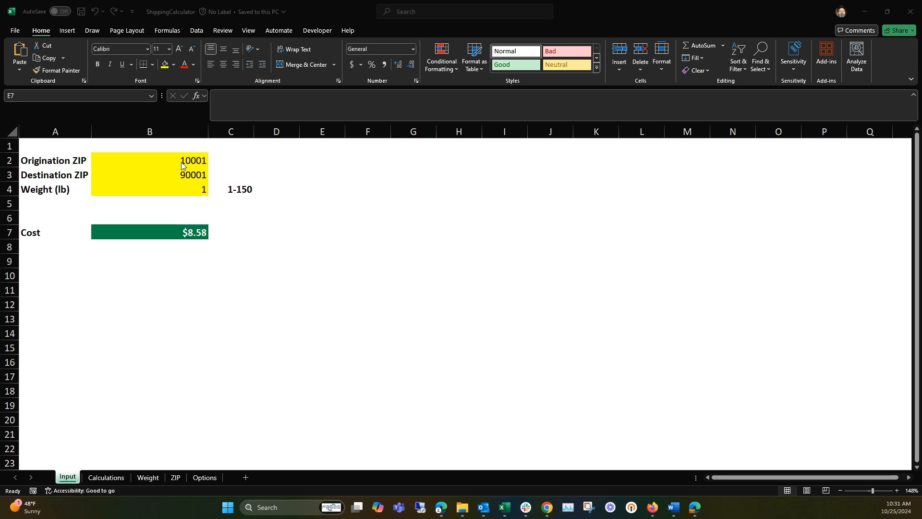
# - Examine the origination ZIP, destination ZIP and weight cells and the cost formula on the Input sheet
pyautogui.click(190, 161)
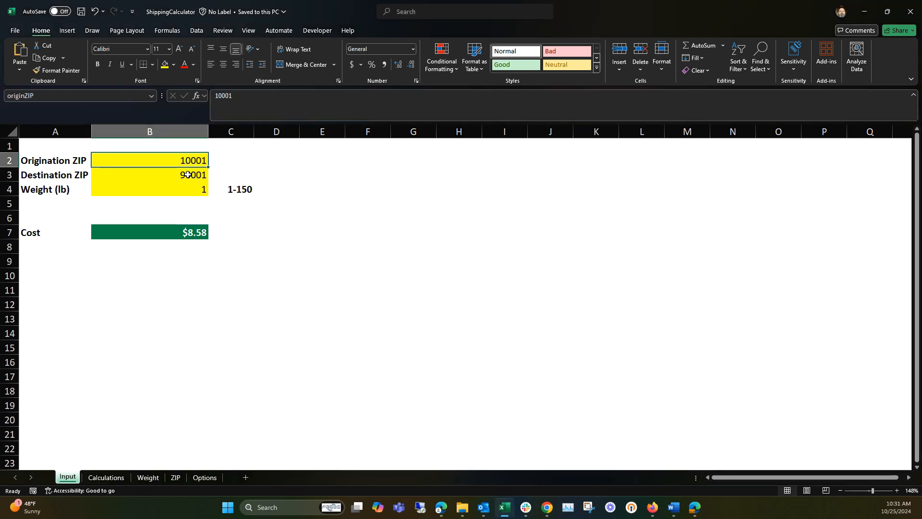
pyautogui.click(188, 177)
pyautogui.click(191, 189)
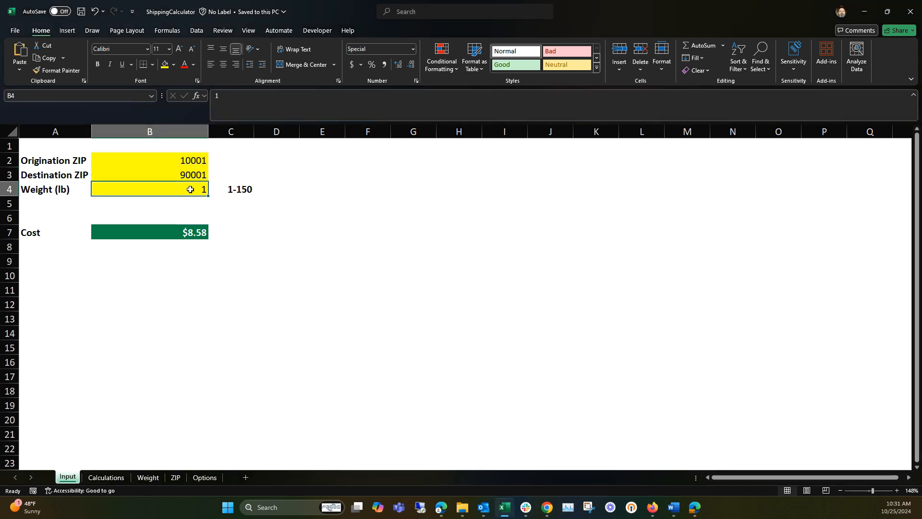
pyautogui.click(190, 234)
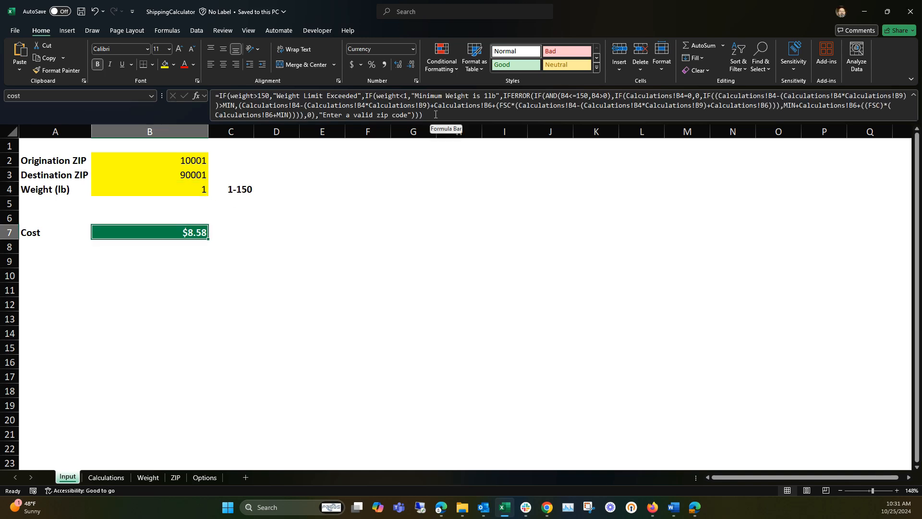
# - Review the Calculations, Weight, ZIP and Options sheets, and return to the Input sheet
pyautogui.click(102, 478)
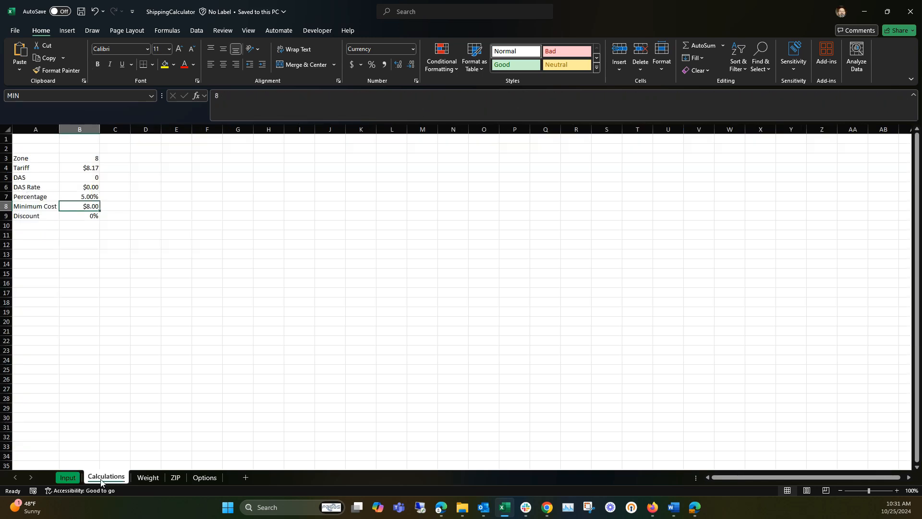
pyautogui.click(148, 477)
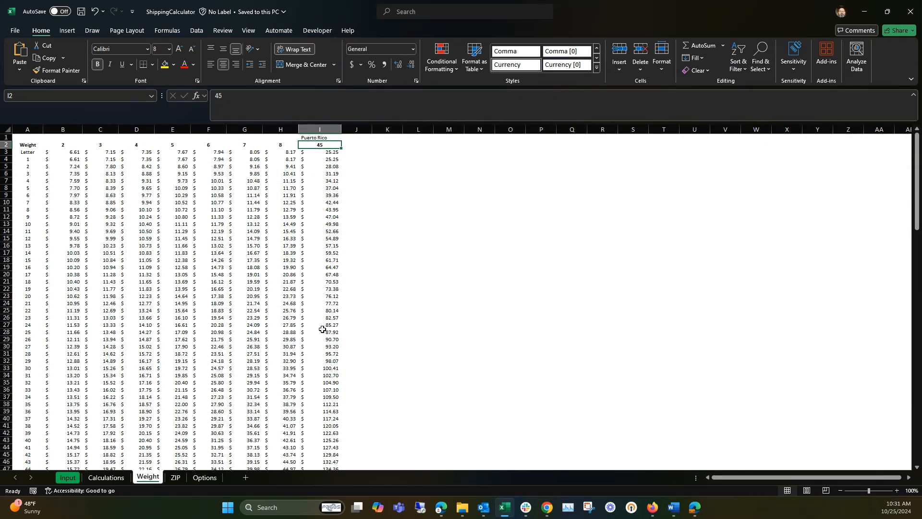
pyautogui.click(176, 478)
pyautogui.click(202, 477)
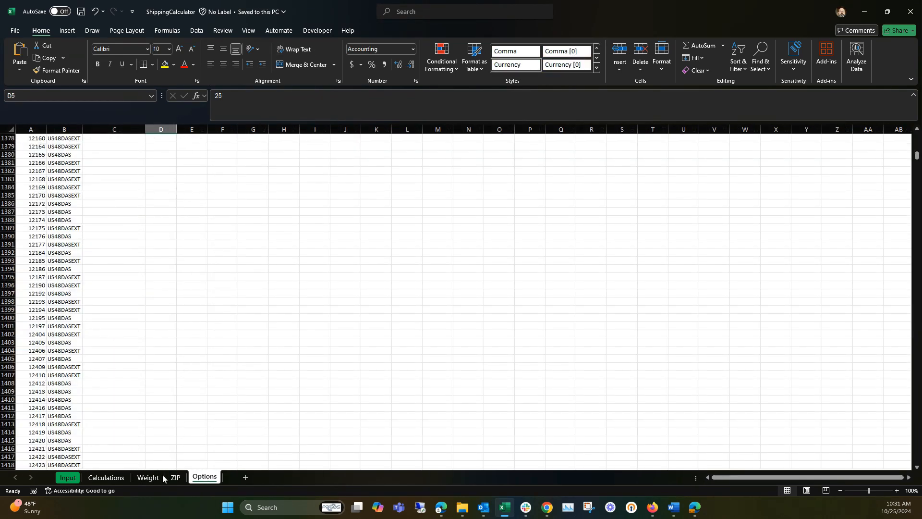
pyautogui.click(68, 477)
pyautogui.click(302, 221)
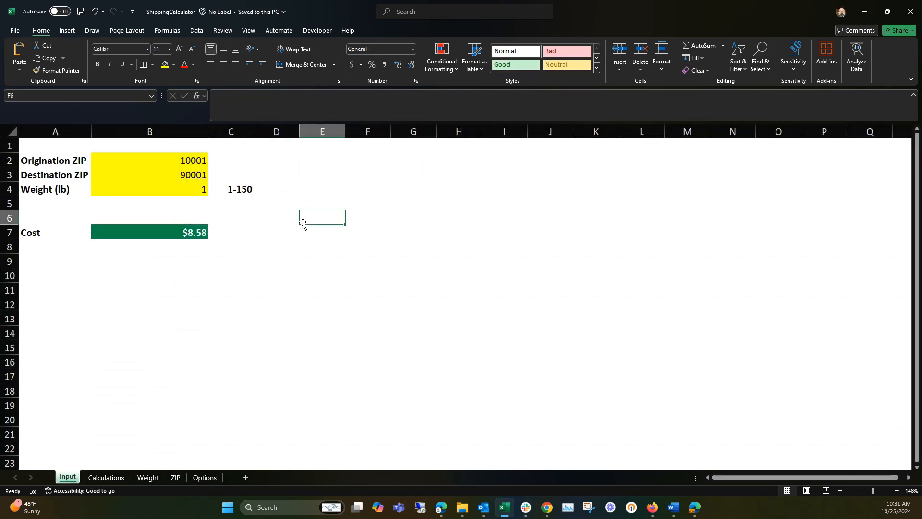
# - Check the defined names of the origination ZIP, destination ZIP, weight and cost cells
pyautogui.click(191, 161)
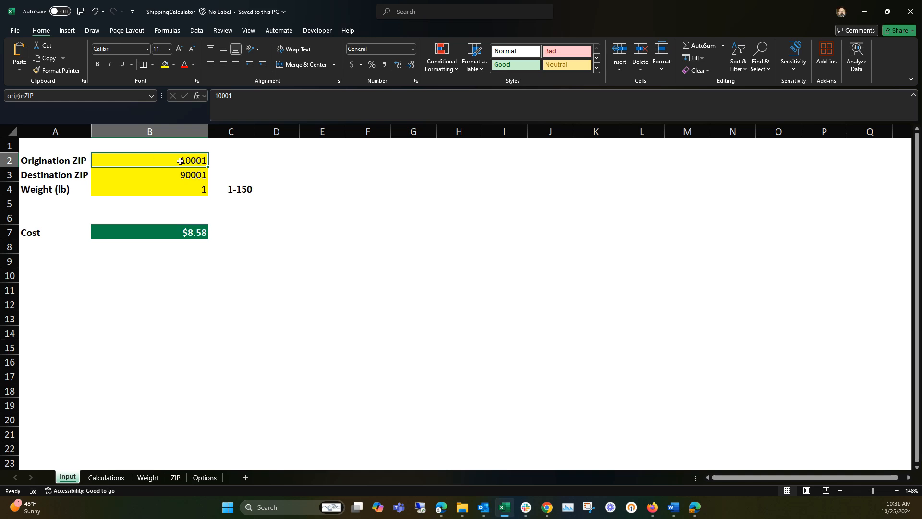
pyautogui.click(42, 95)
pyautogui.click(197, 175)
pyautogui.click(198, 189)
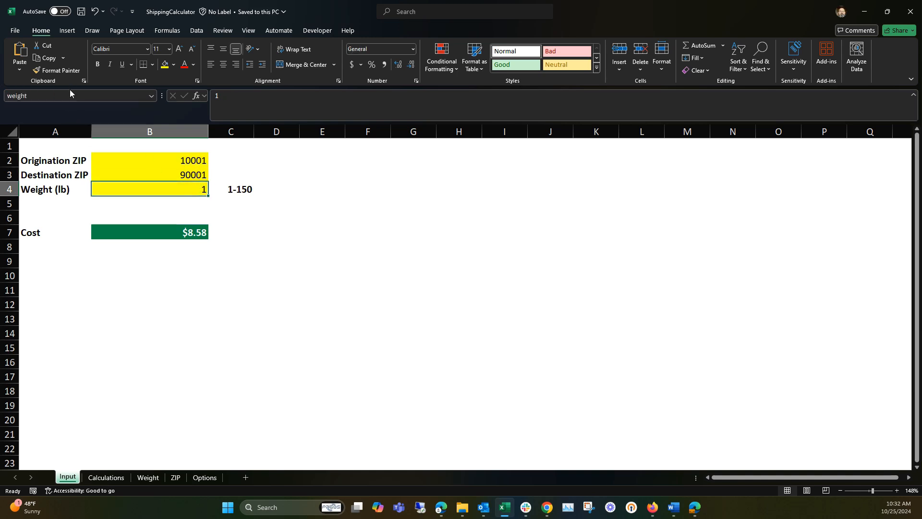
pyautogui.click(150, 236)
pyautogui.click(420, 226)
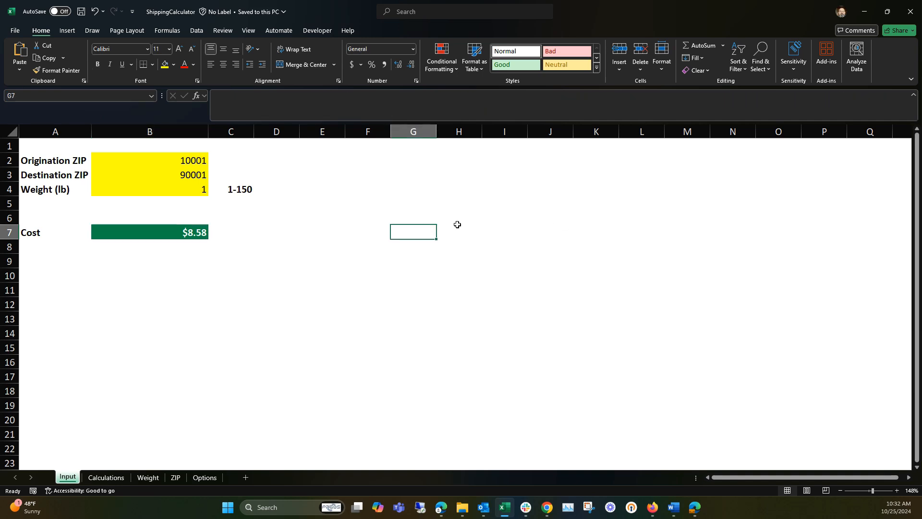
# - Switch to SpreadsheetWeb in the browser and start a new application from the My Applications list
pyautogui.click(865, 12)
pyautogui.click(275, 9)
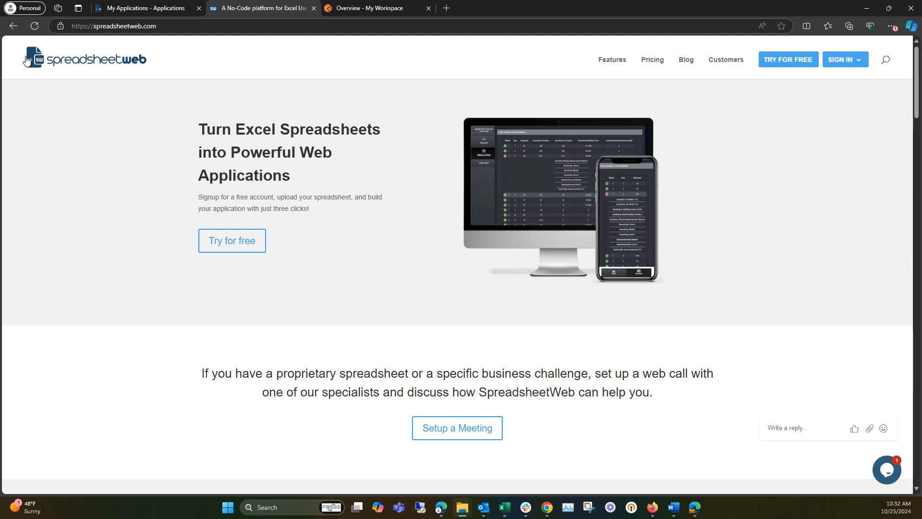
pyautogui.click(148, 12)
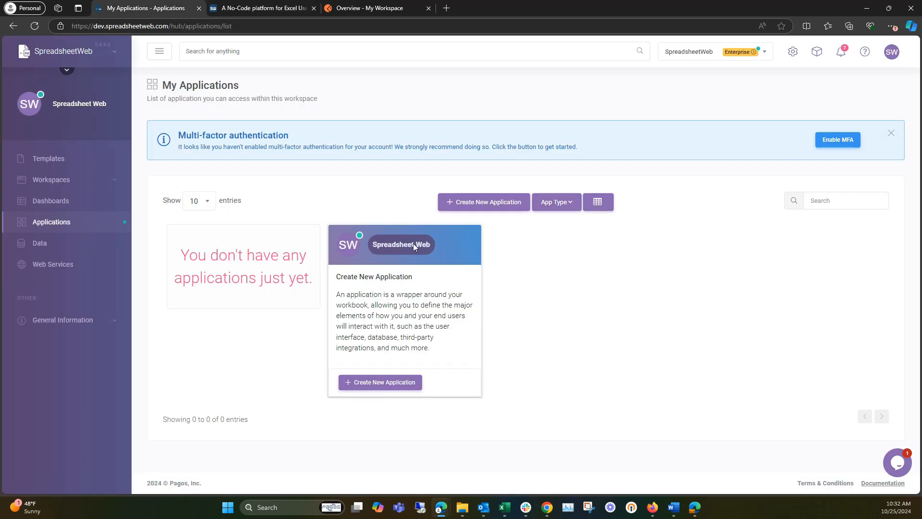
pyautogui.click(489, 207)
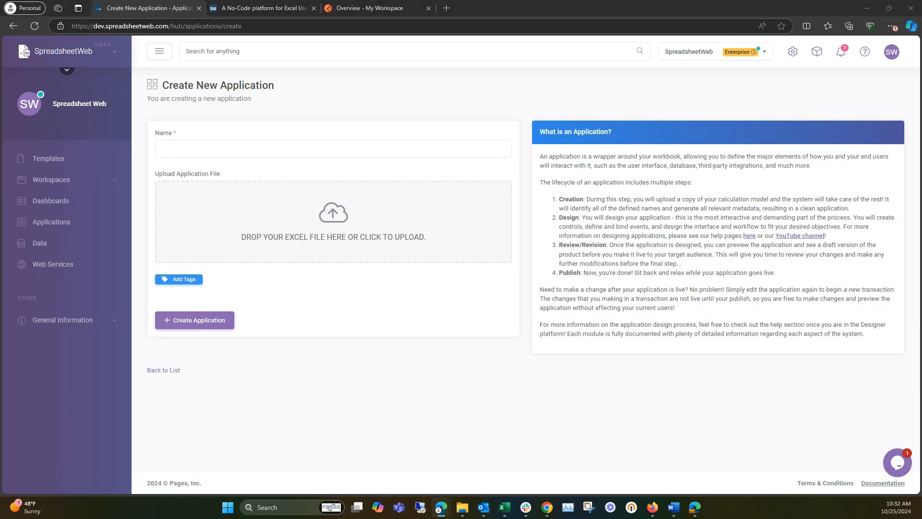
# - Upload the ShippingCalculator workbook and create it as a web service without UI, agreeing to test its API Toolkit
pyautogui.moveTo(495, 225); pyautogui.dragTo(316, 236)
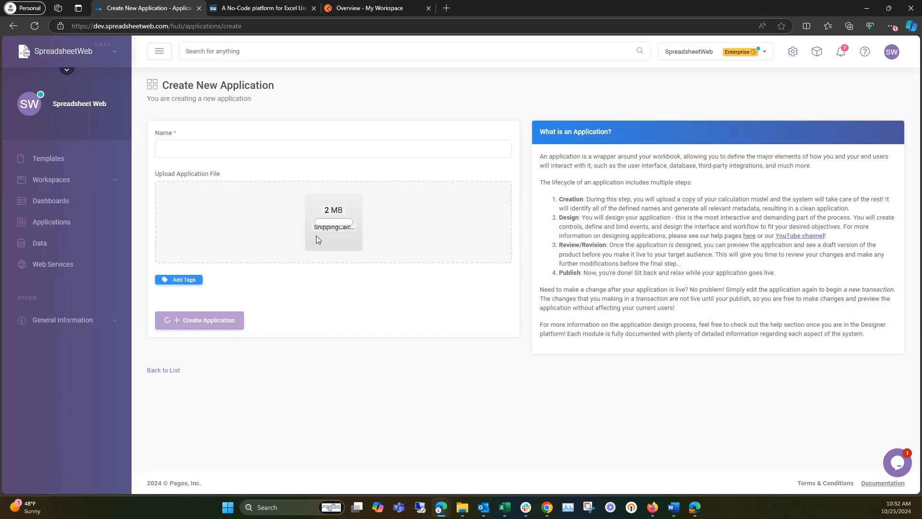
pyautogui.click(183, 321)
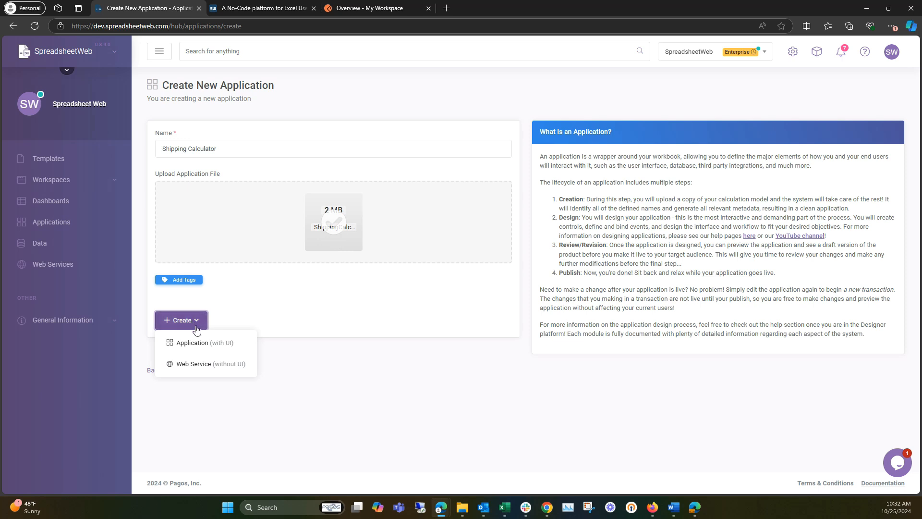
pyautogui.click(202, 366)
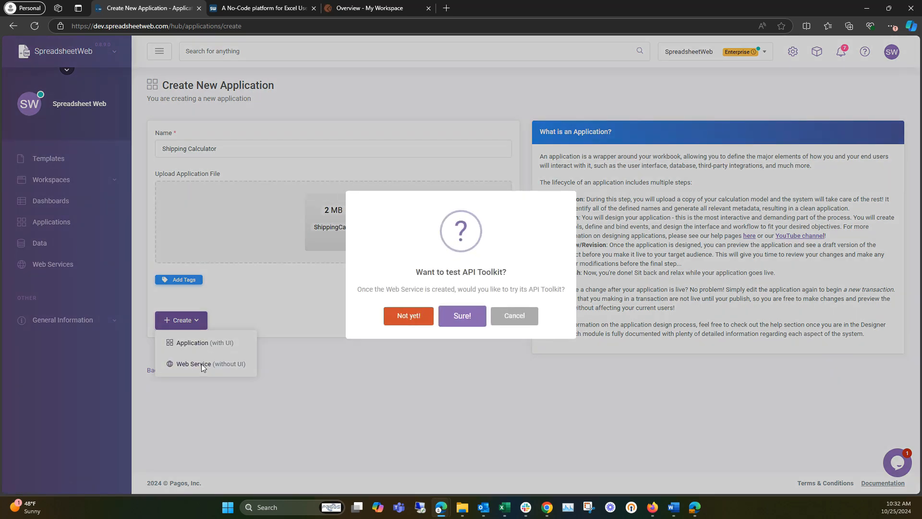
pyautogui.click(462, 316)
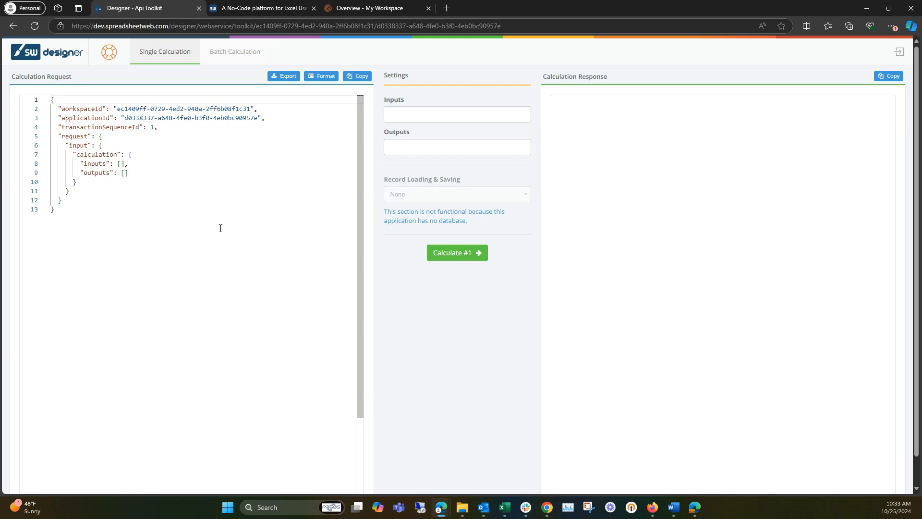
# - Examine the calculation request JSON with its empty inputs and outputs arrays
pyautogui.click(67, 212)
pyautogui.hotkey('ctrl', 'a')
pyautogui.click(116, 205)
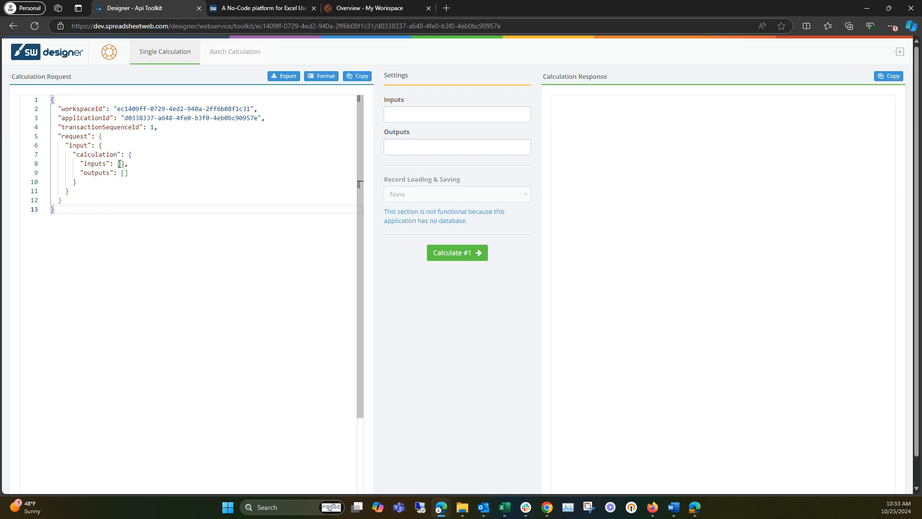
# - Add originZIP, destinationZIP and weight as the request's inputs and cost as its output
pyautogui.click(402, 117)
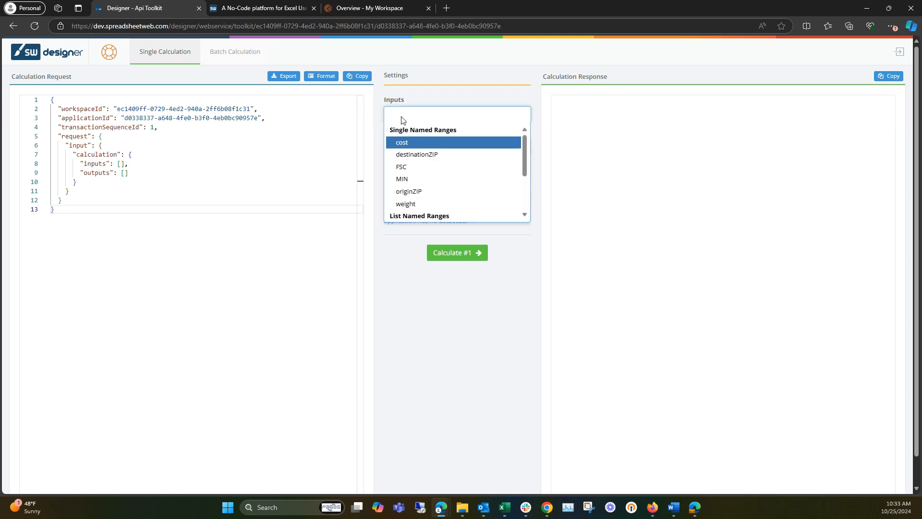
pyautogui.click(423, 191)
pyautogui.click(436, 118)
pyautogui.click(436, 154)
pyautogui.click(494, 118)
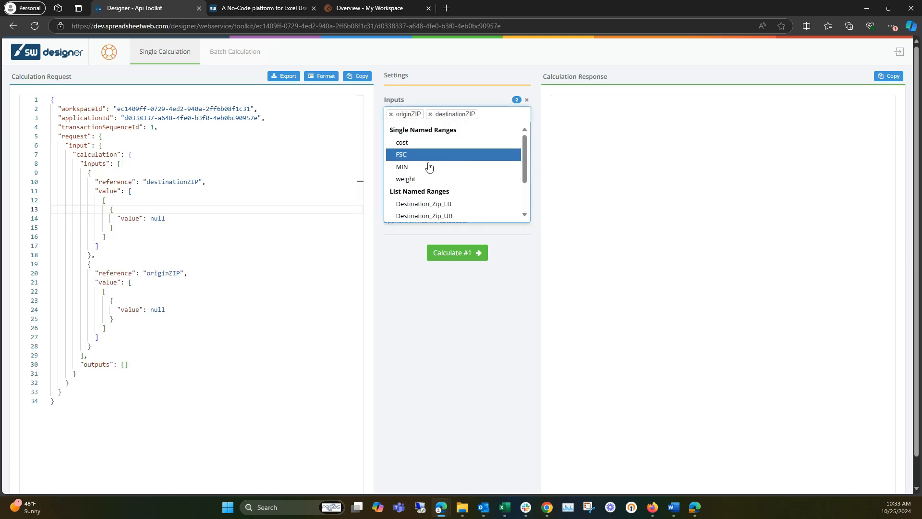
pyautogui.click(422, 179)
pyautogui.click(426, 149)
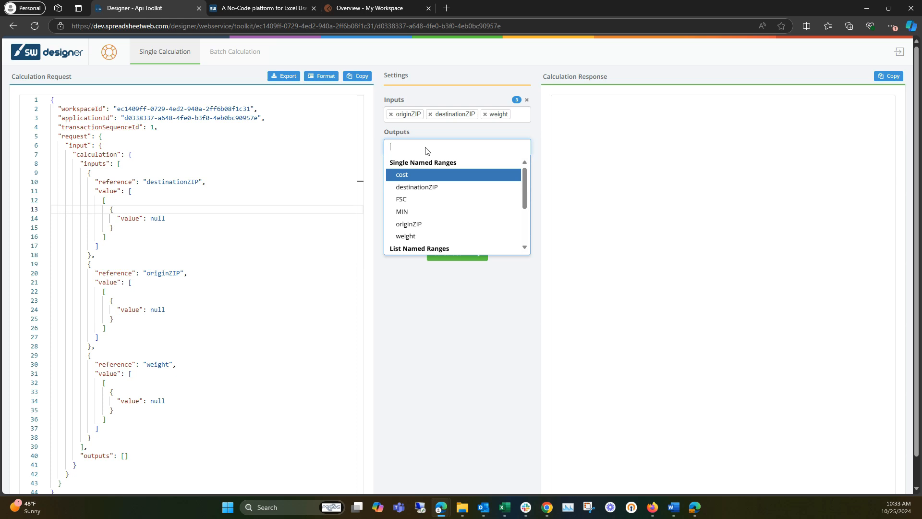
pyautogui.click(425, 175)
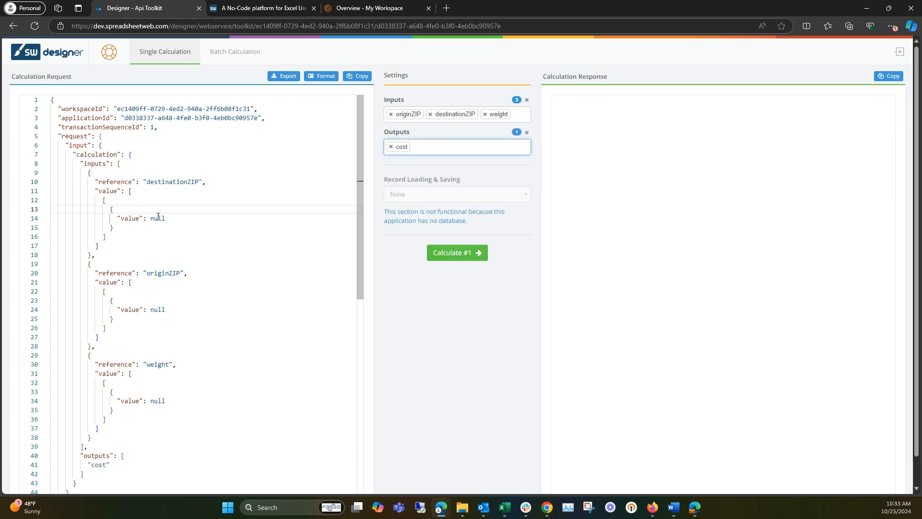
# - Load the default values 10001, 90001 and 1 for originZIP, destinationZIP and weight, and run the calculation to check the cost
pyautogui.click(409, 116)
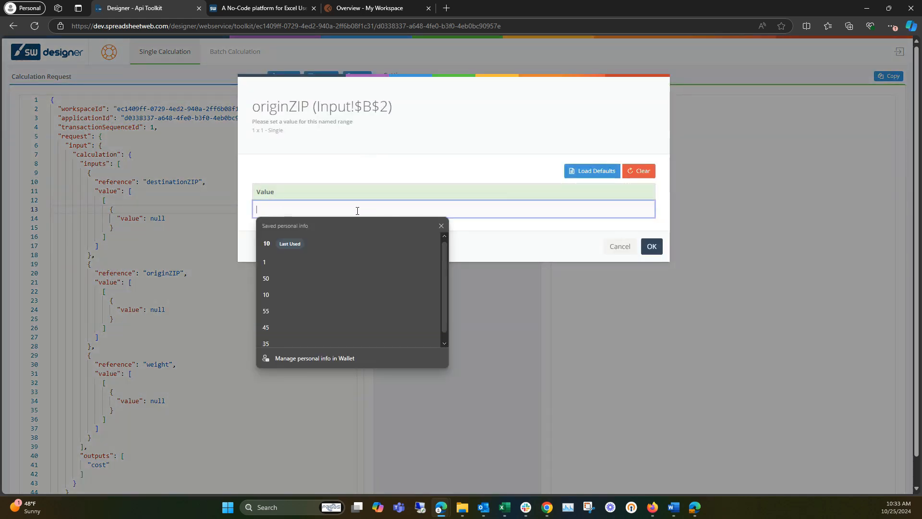
pyautogui.click(597, 172)
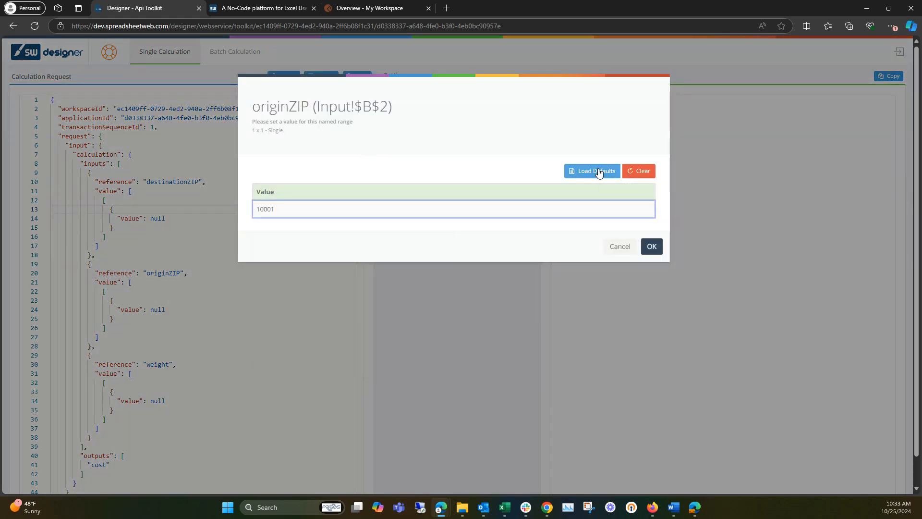
pyautogui.click(651, 247)
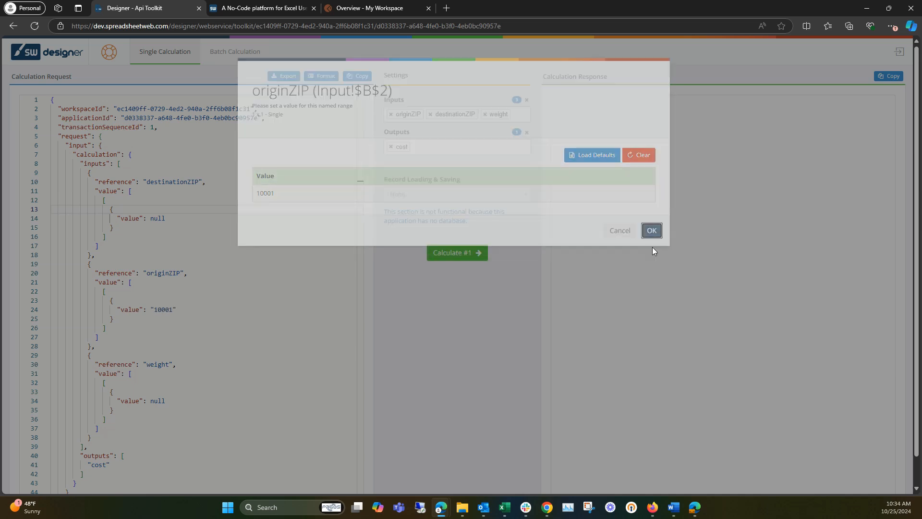
pyautogui.click(456, 116)
pyautogui.click(593, 171)
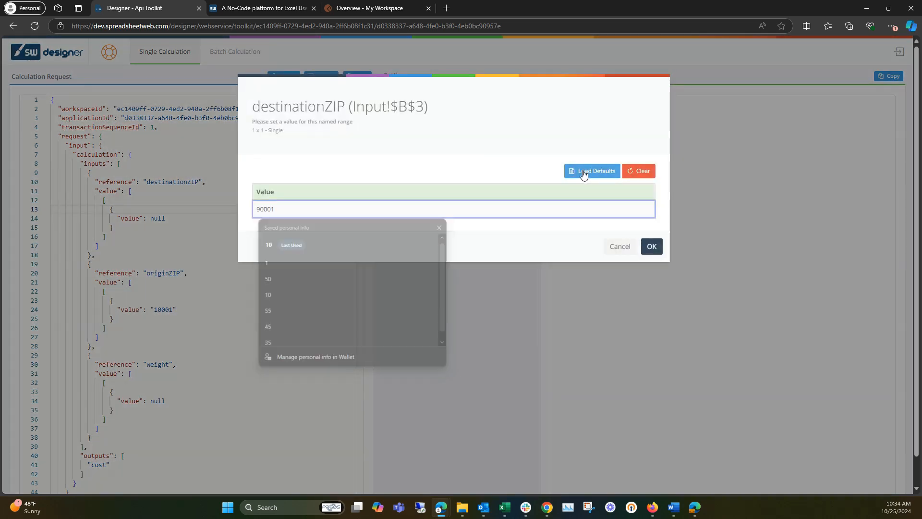
pyautogui.click(662, 257)
pyautogui.click(500, 114)
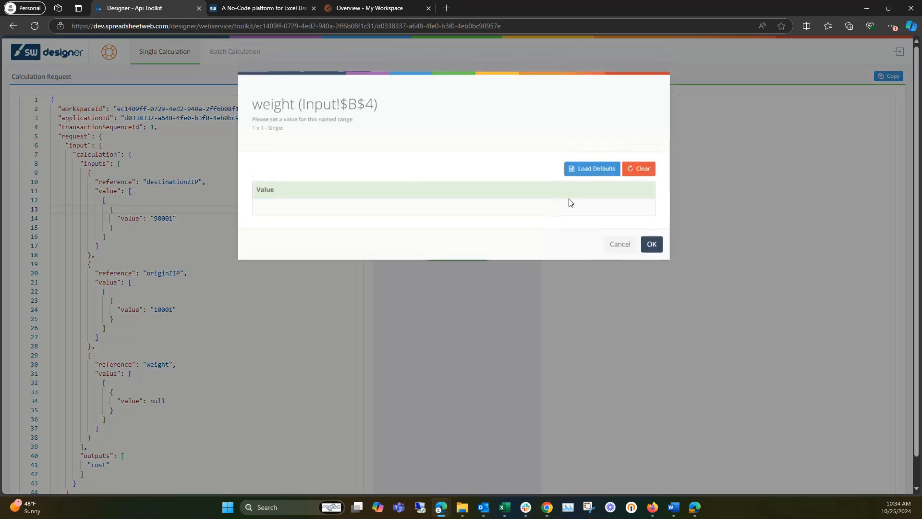
pyautogui.click(592, 171)
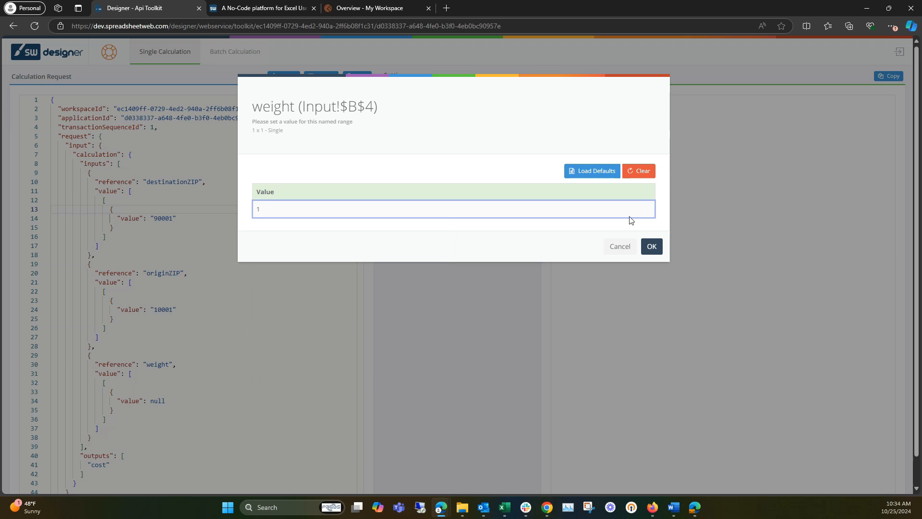
pyautogui.click(651, 246)
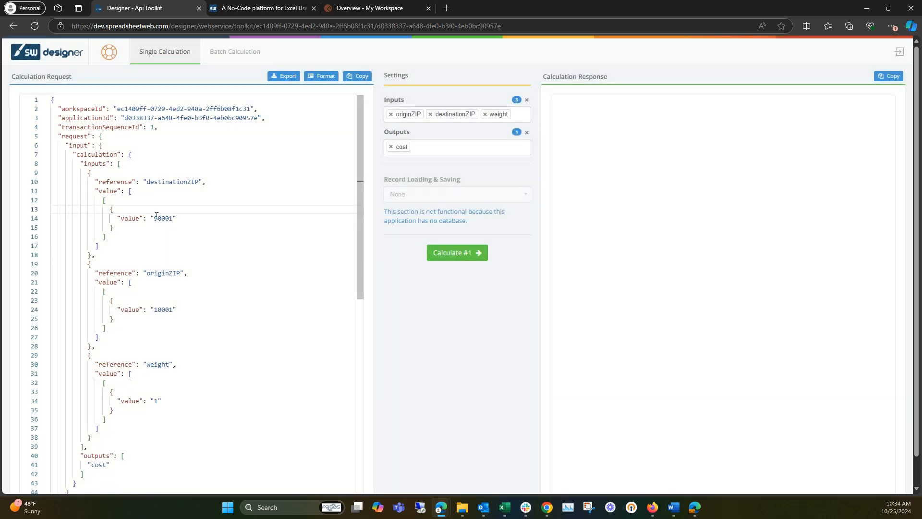
pyautogui.click(456, 255)
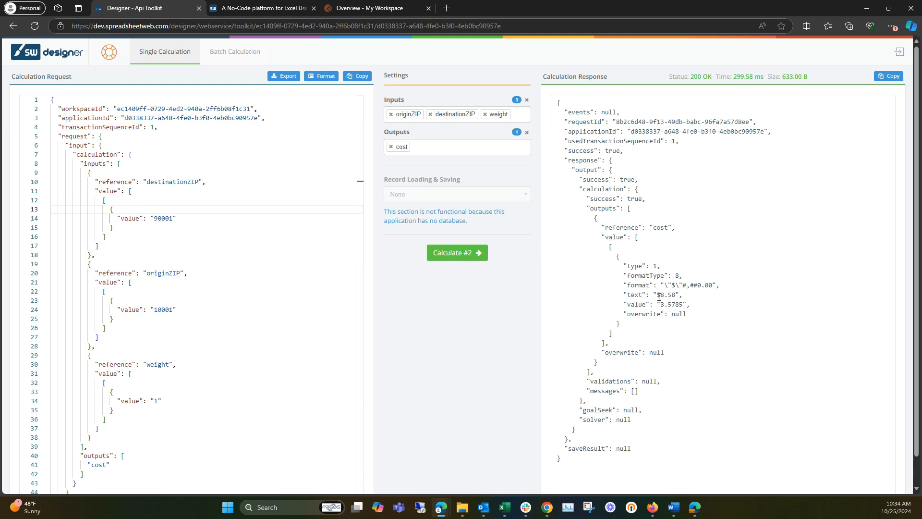
pyautogui.moveTo(658, 295); pyautogui.dragTo(676, 295)
# - Set the weight input to 10 and rerun the calculation to check the cost in the response
pyautogui.click(496, 114)
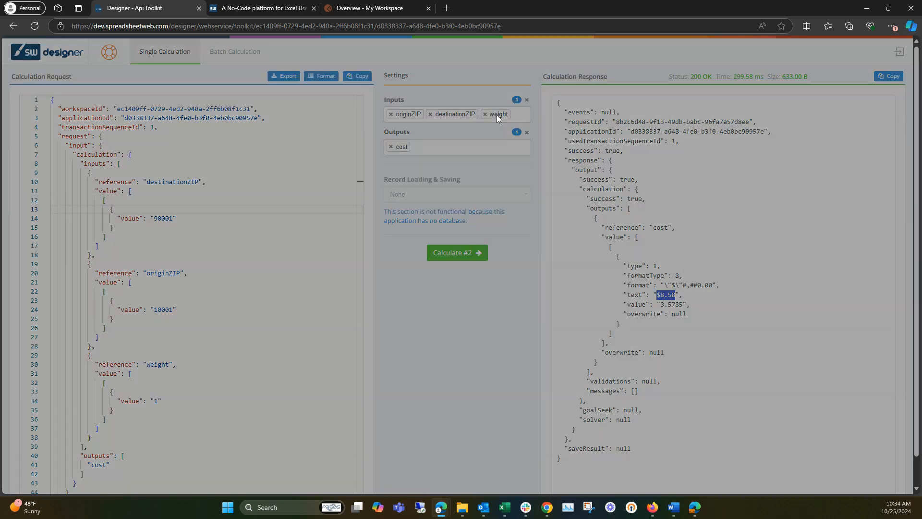
pyautogui.click(304, 208)
pyautogui.press('BackSpace')
pyautogui.write('10')
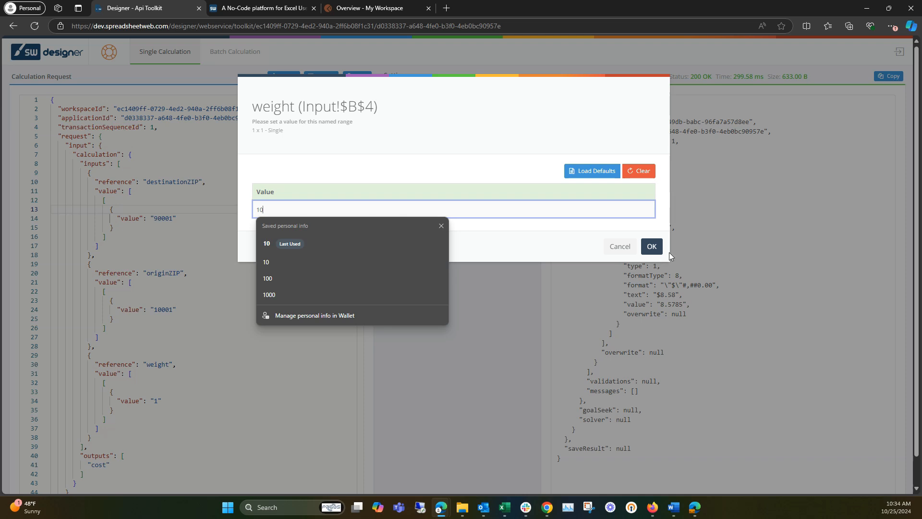
pyautogui.click(652, 246)
pyautogui.doubleClick(158, 400)
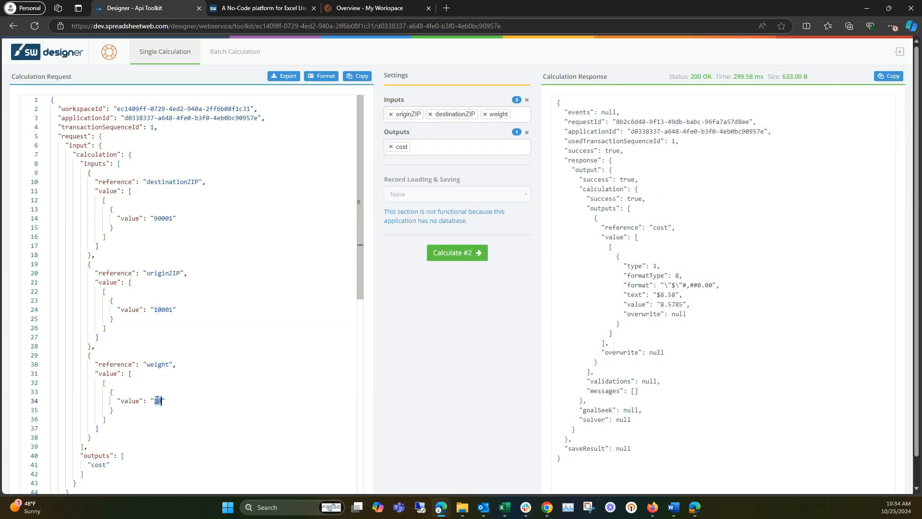
pyautogui.click(456, 258)
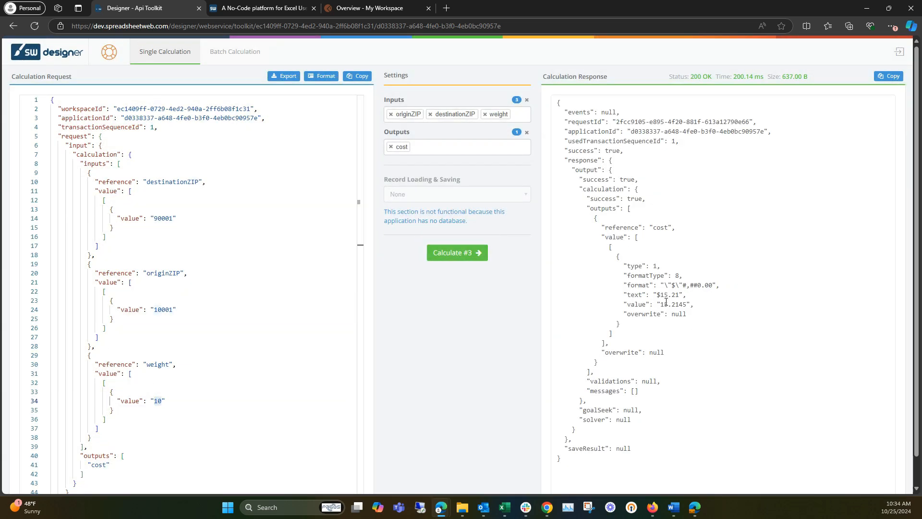
pyautogui.moveTo(657, 295); pyautogui.dragTo(680, 294)
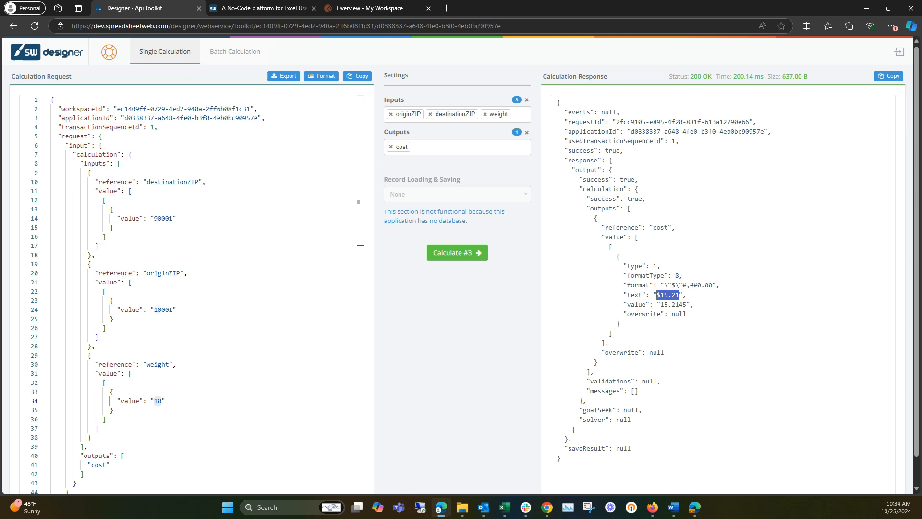
# - Export the calculation request as a Postman collection in Collection v2.1 format for web service client 1
pyautogui.click(750, 304)
pyautogui.click(287, 77)
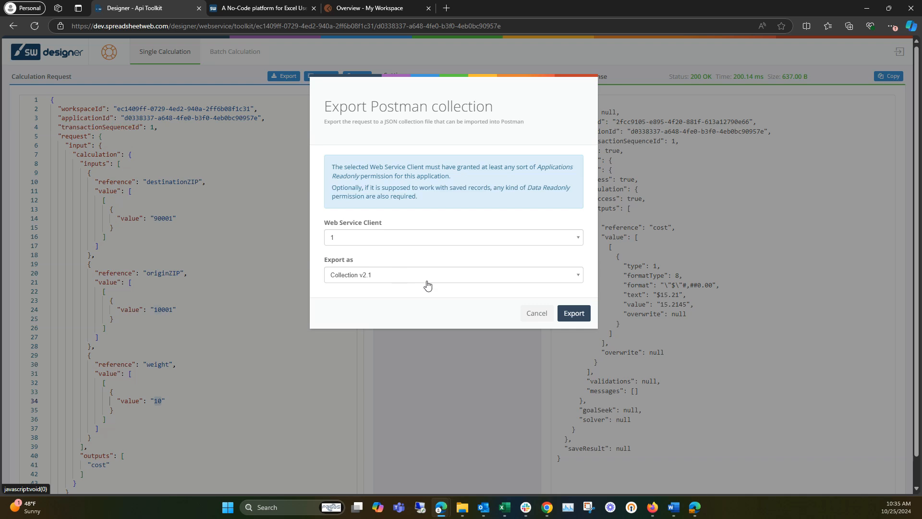
pyautogui.click(572, 313)
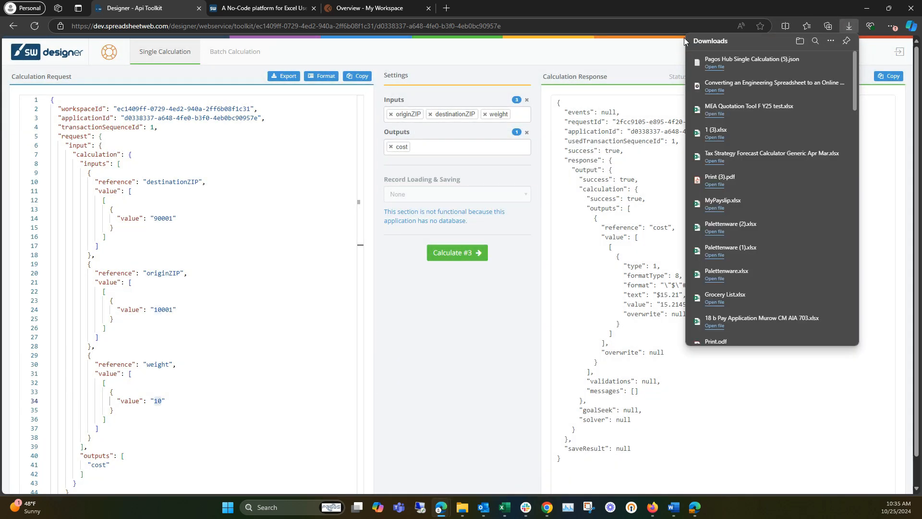
# - Switch to the Postman workspace and import the exported Pagos Hub Single Calculation JSON file as a collection
pyautogui.click(359, 10)
pyautogui.click(144, 89)
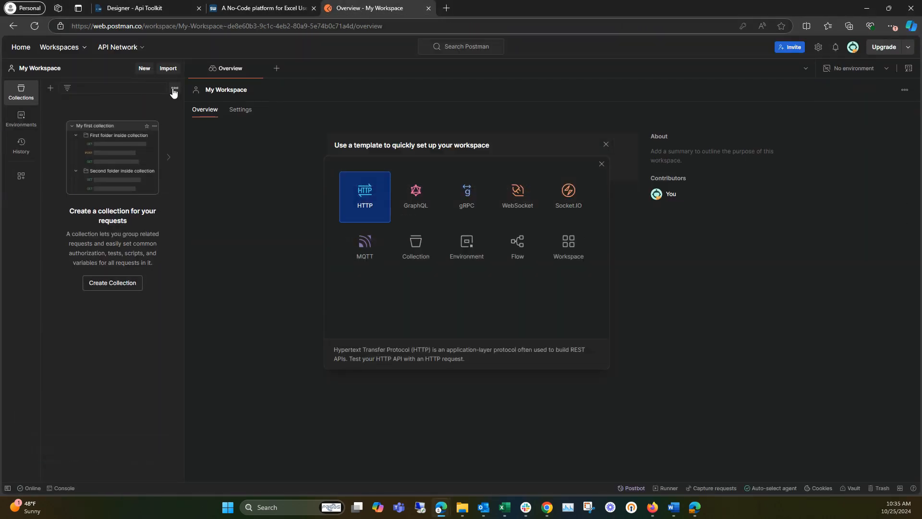
pyautogui.click(169, 69)
pyautogui.moveTo(0, 246); pyautogui.dragTo(451, 247)
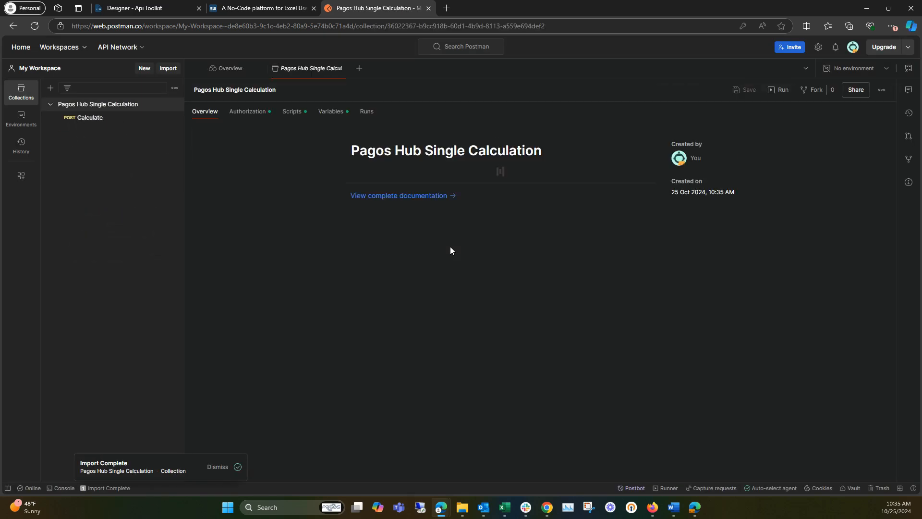
# - Open the collection's Calculate request, review its headers and body, and send it to check the cost in the response
pyautogui.click(117, 120)
pyautogui.click(288, 136)
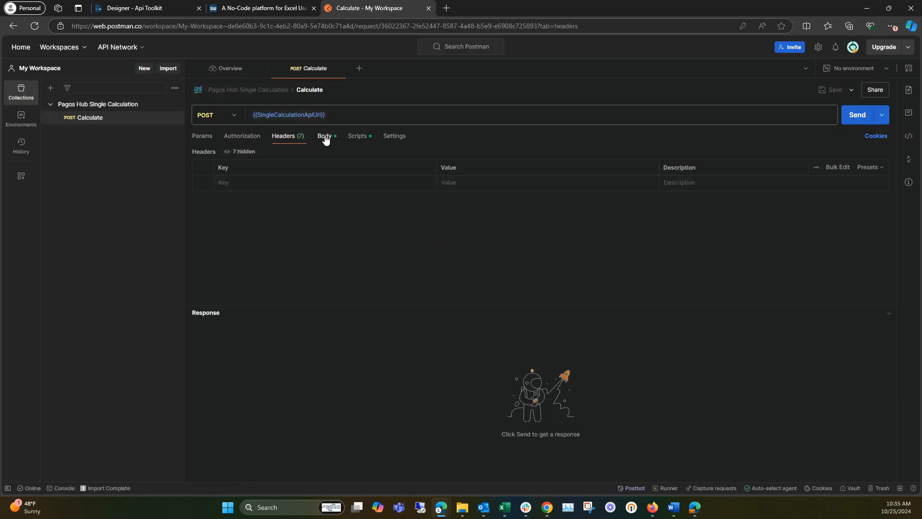
pyautogui.click(324, 136)
pyautogui.click(858, 115)
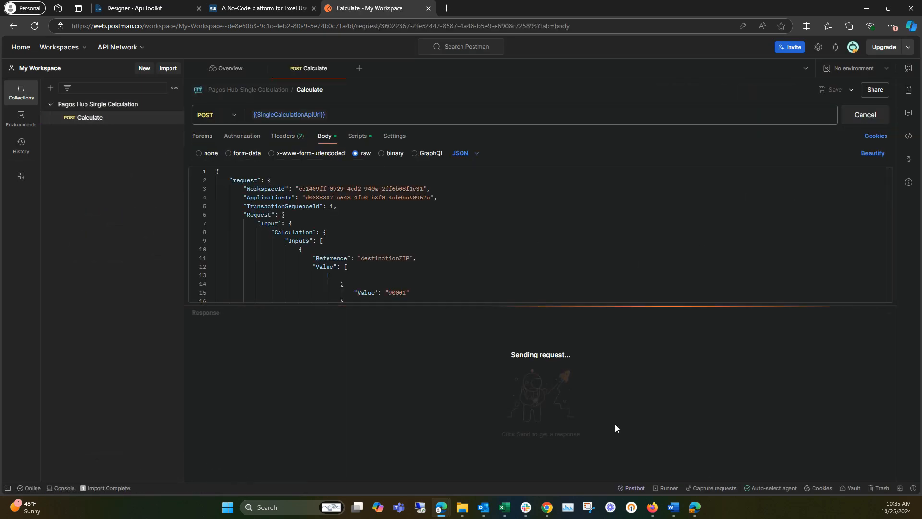
pyautogui.scroll(-7, 398, 240)
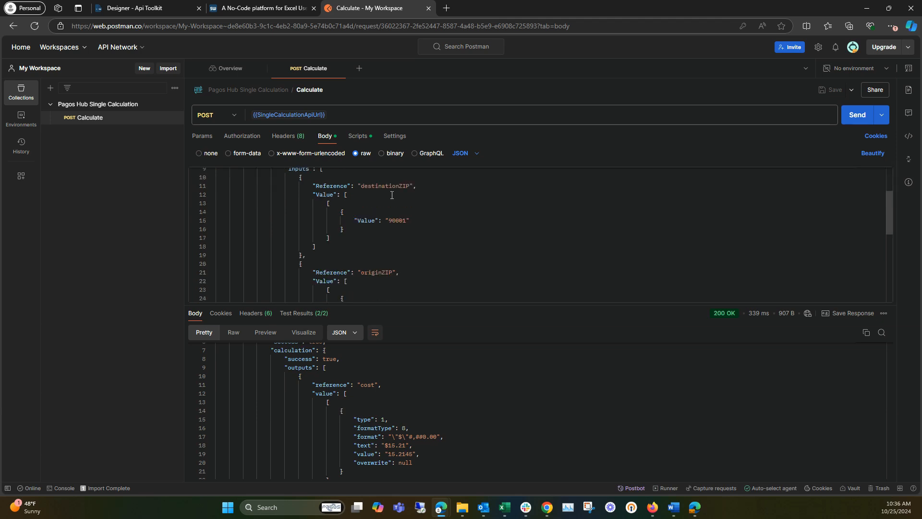
# - Set the weight value in the request body to 20 and resend the request to check the cost
pyautogui.doubleClick(393, 273)
pyautogui.write('20')
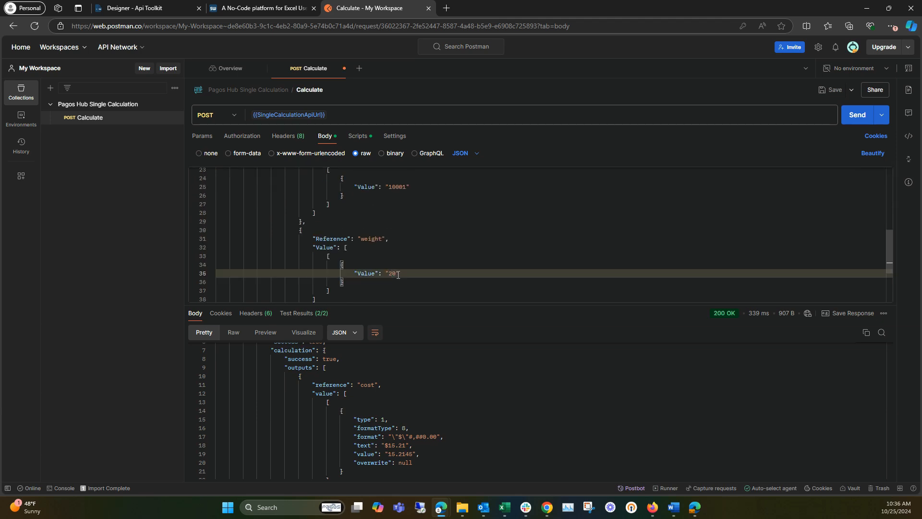
pyautogui.click(858, 115)
pyautogui.scroll(-3, 384, 408)
pyautogui.moveTo(384, 421); pyautogui.dragTo(409, 422)
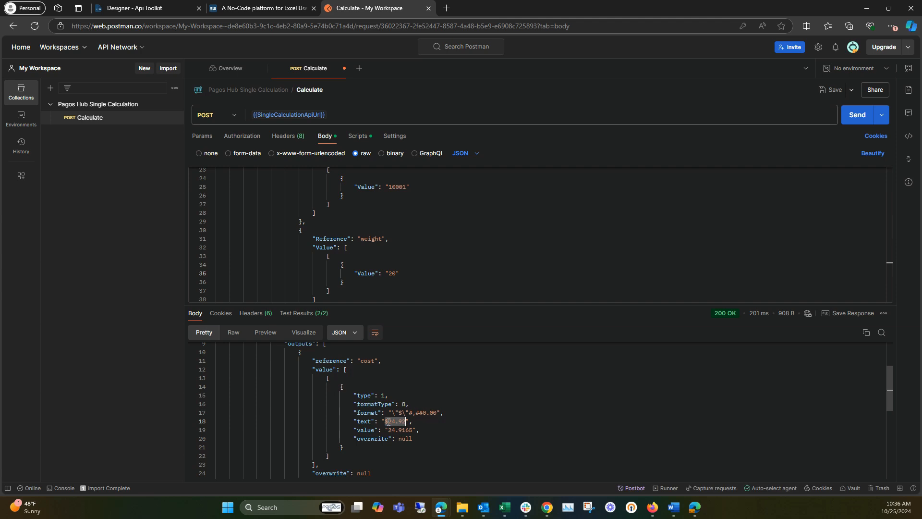
pyautogui.click(414, 422)
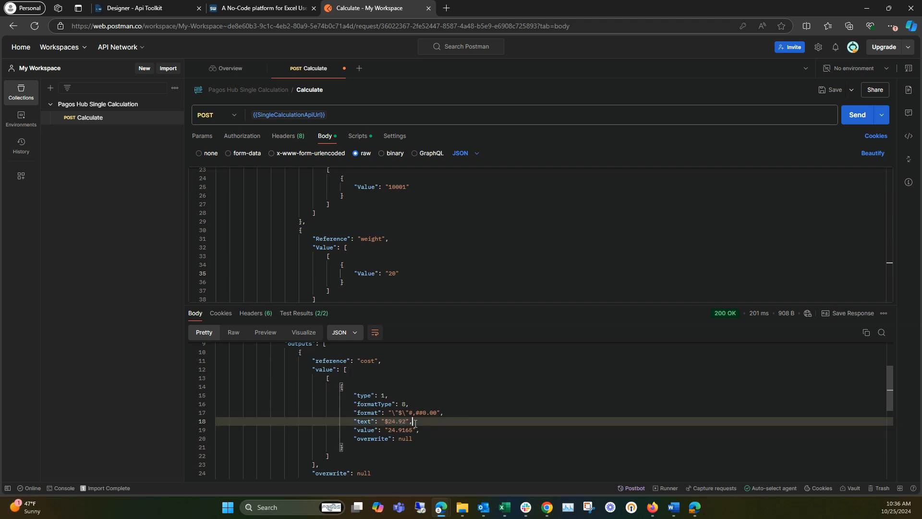